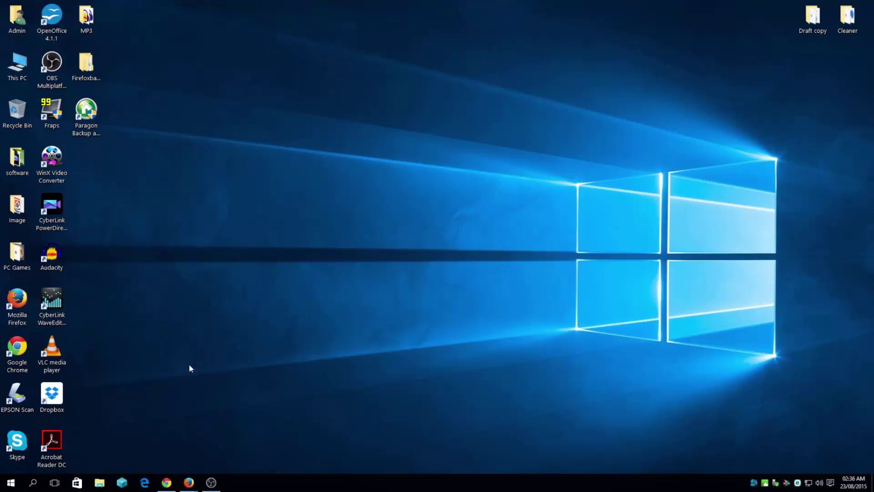
Bring up the context menu of the This PC desktop icon
right_click(21, 66)
Review the PC's system specs in System properties, close it, and switch to Chrome
click(148, 188)
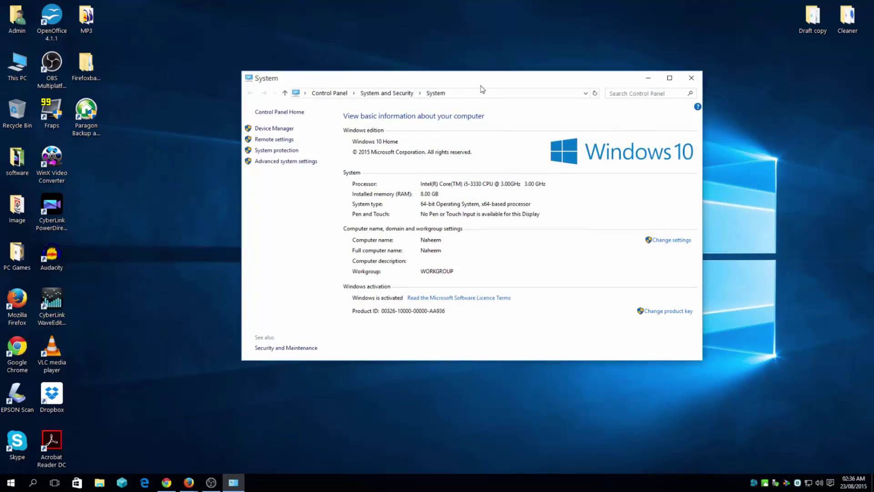
click(691, 78)
click(163, 486)
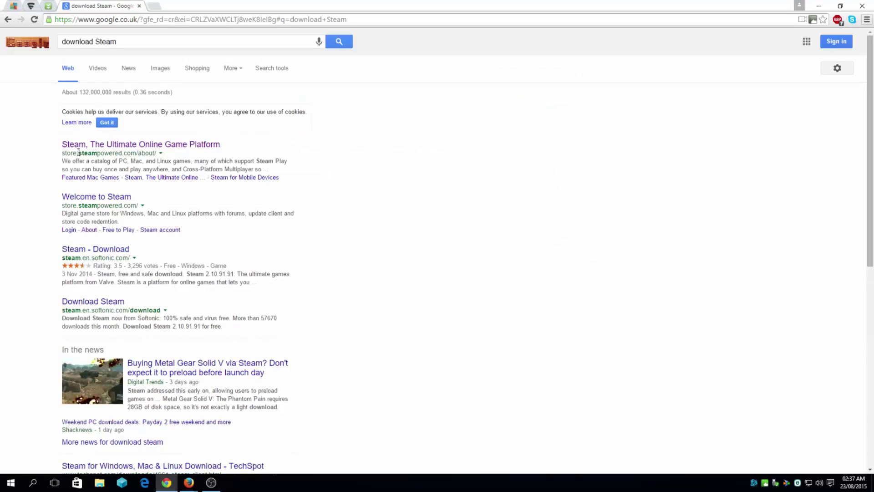
Download SteamSetup.exe from the official Steam site and run the installer
click(131, 145)
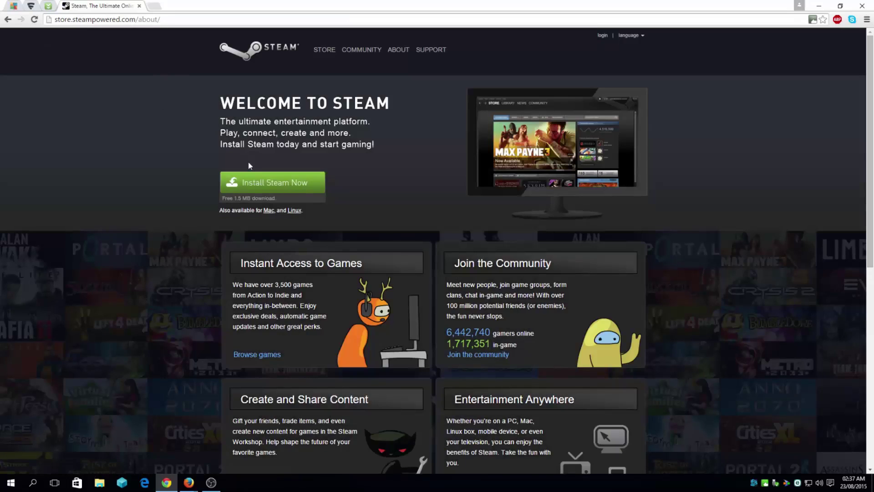
click(258, 182)
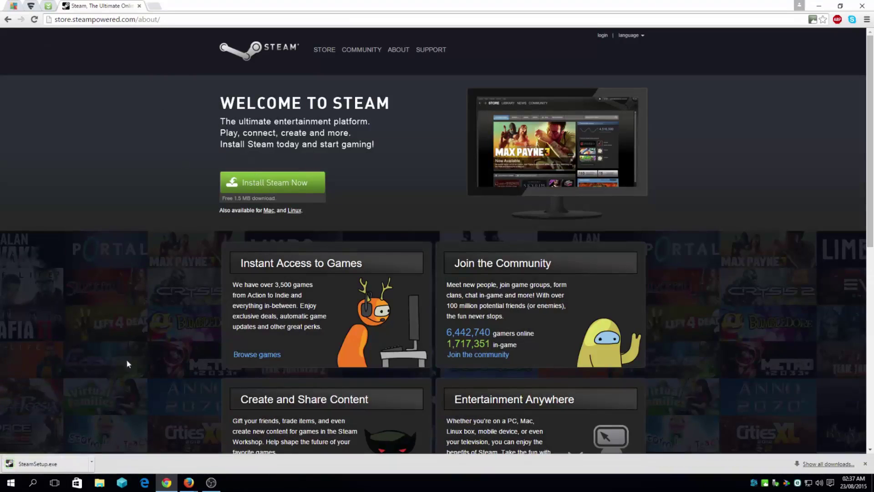
click(819, 6)
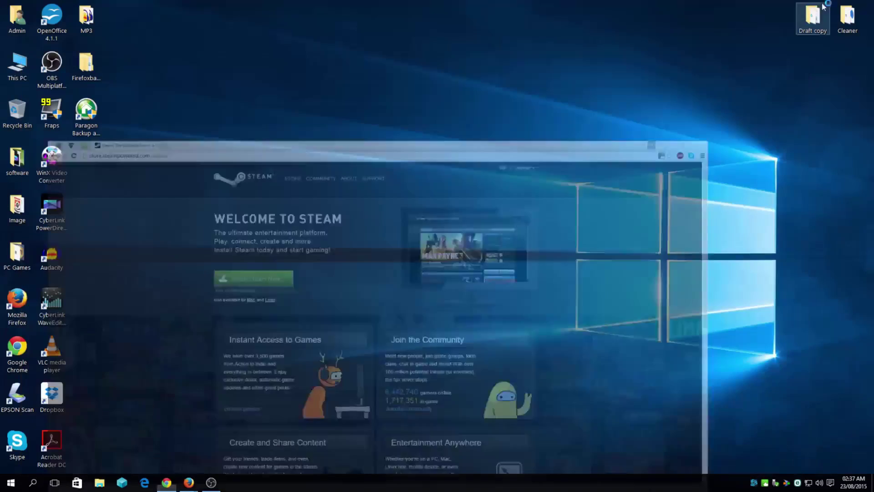
Accept the licence and install Steam in English to C:\Program Files (x86)\Steam
click(484, 314)
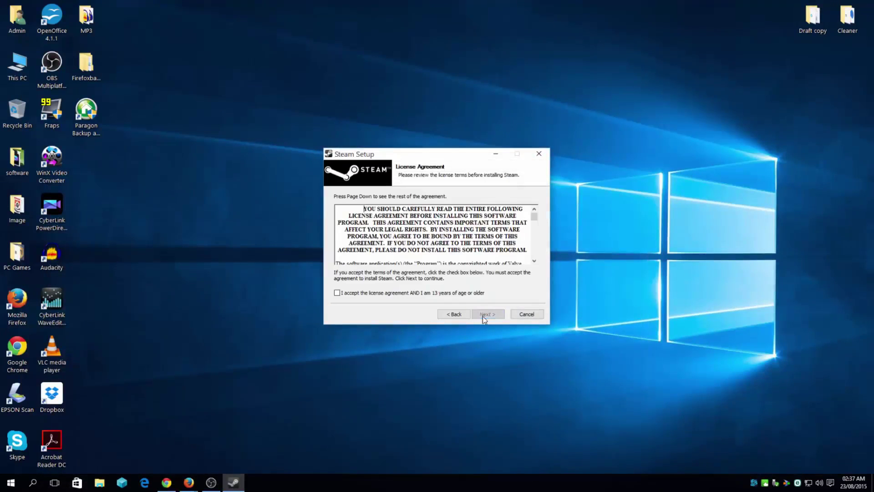
click(406, 294)
click(486, 314)
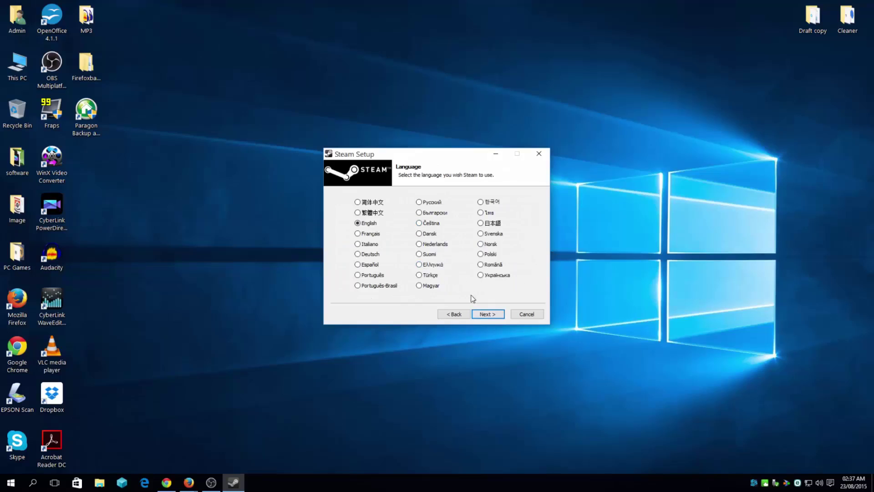
click(485, 314)
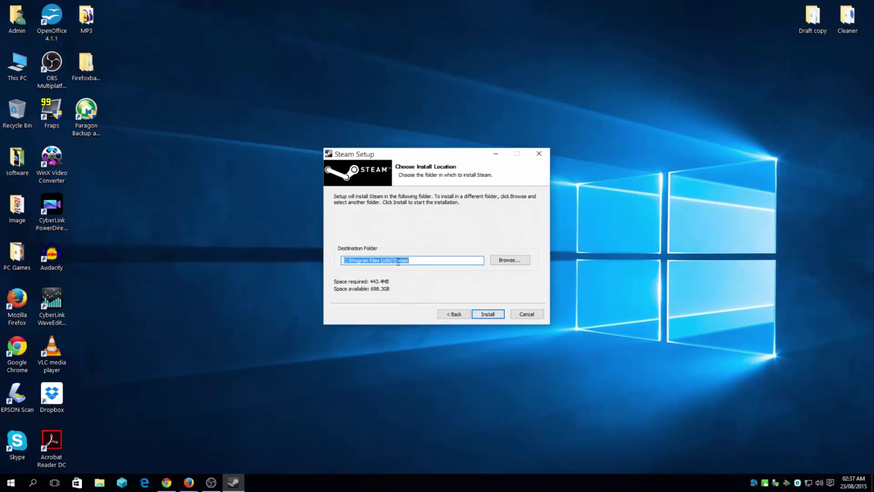
click(494, 315)
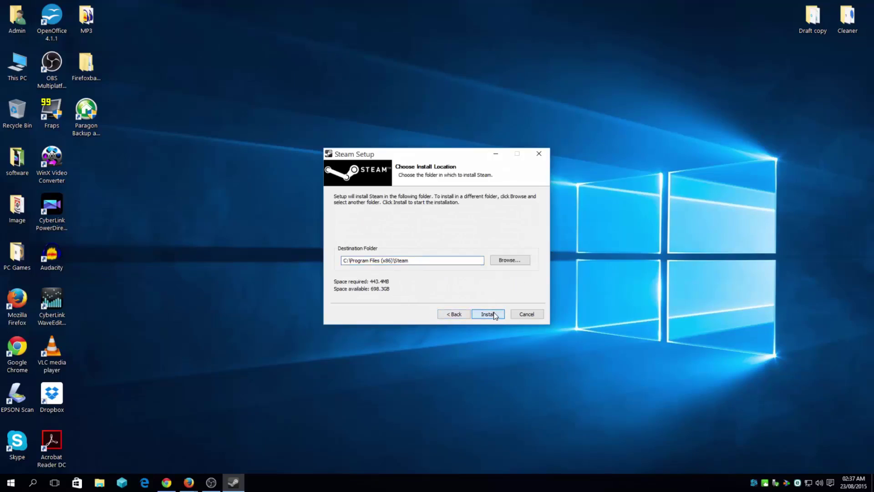
click(358, 219)
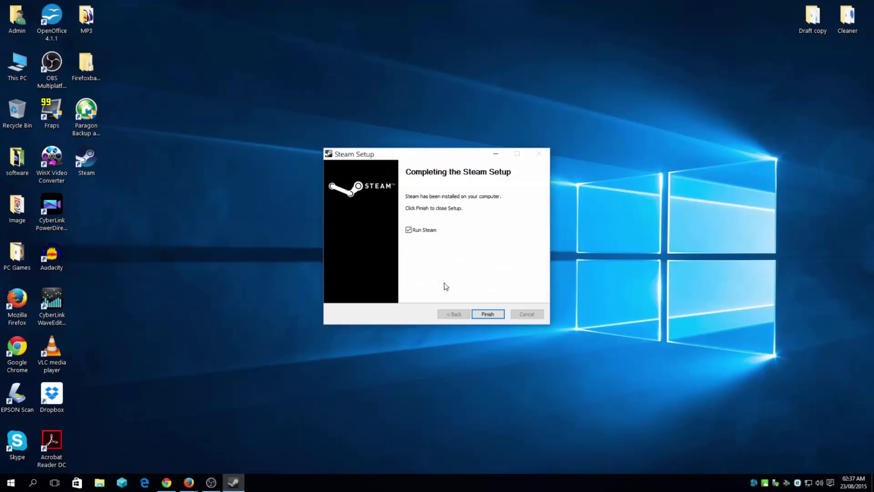
Finish setup to launch Steam and permanently allow its connection in the ESET firewall prompt
click(493, 314)
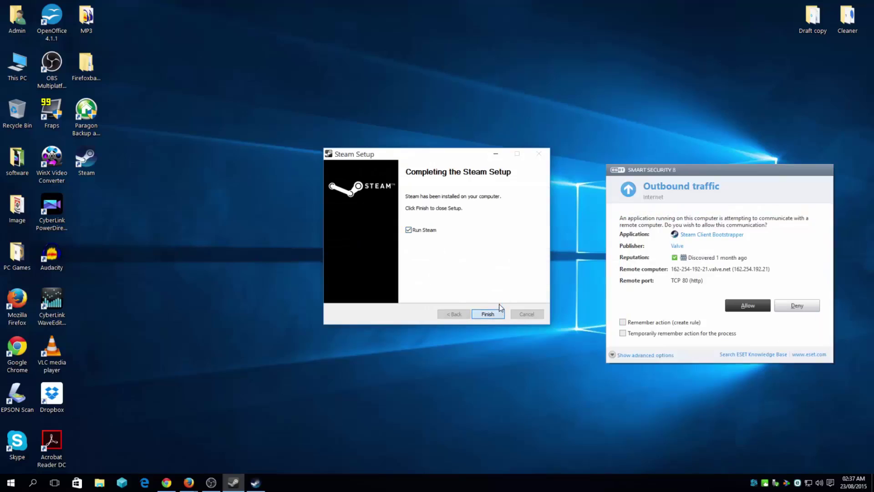
click(623, 322)
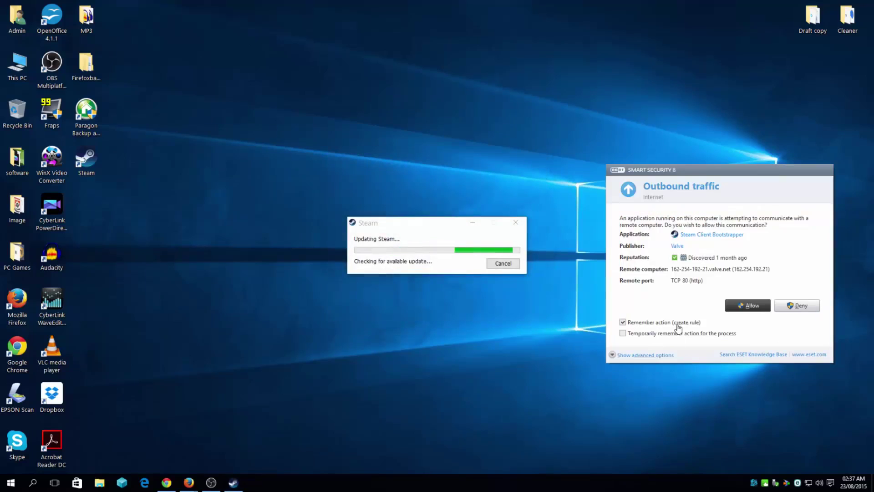
click(748, 305)
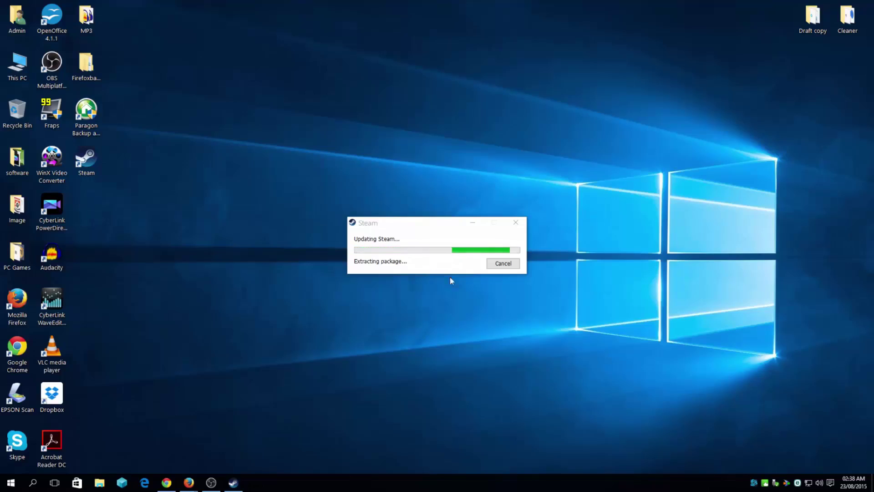
Disable Steam Client Bootstrapper on Task Manager's Start-up tab, then close Task Manager
right_click(532, 481)
click(425, 352)
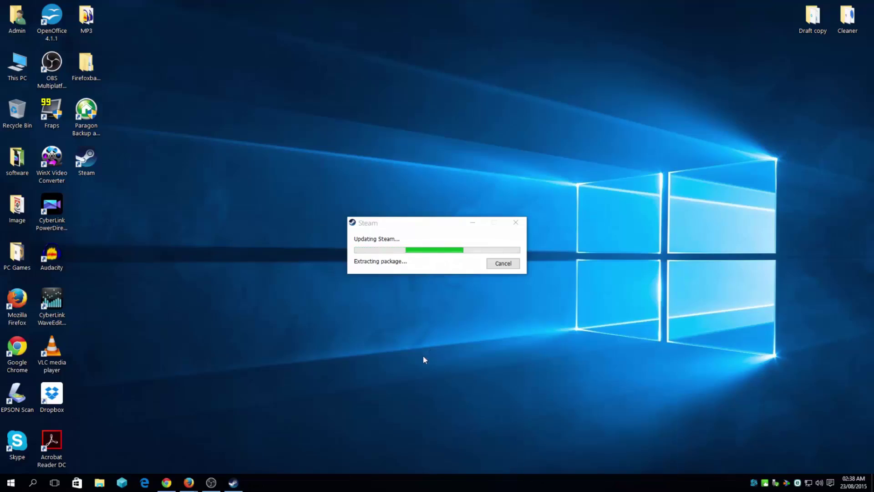
right_click(460, 484)
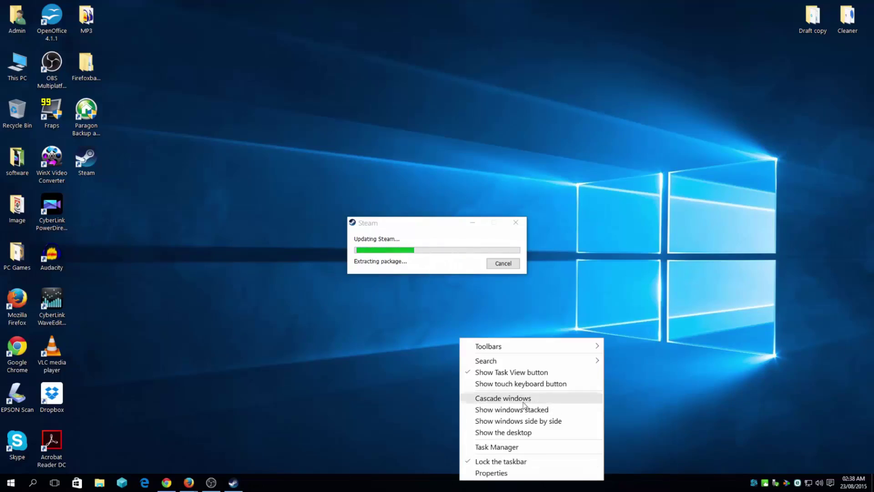
click(460, 125)
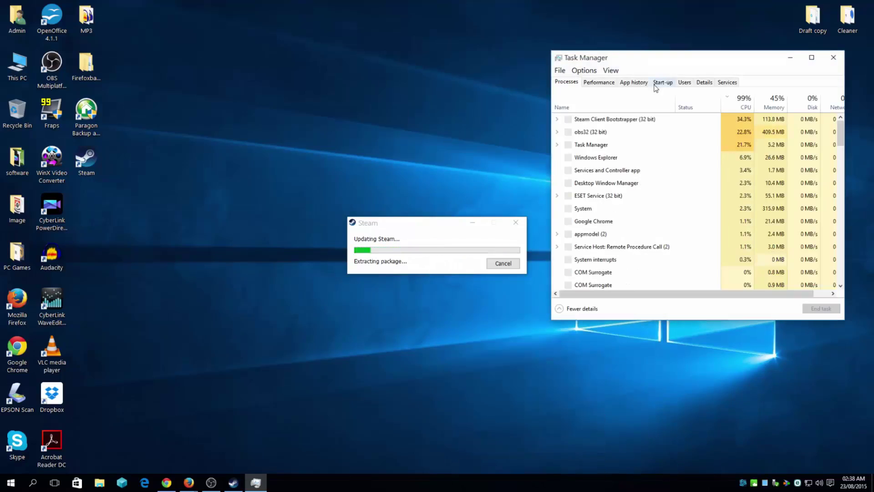
click(666, 83)
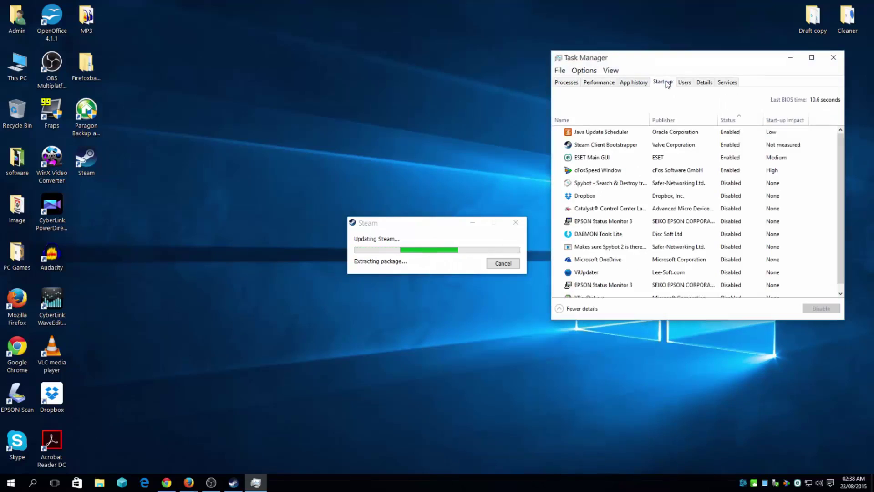
click(619, 146)
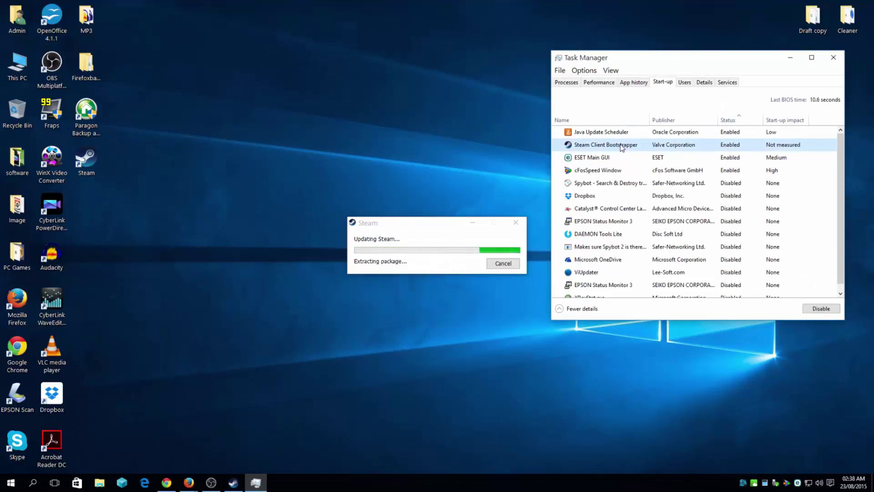
right_click(667, 145)
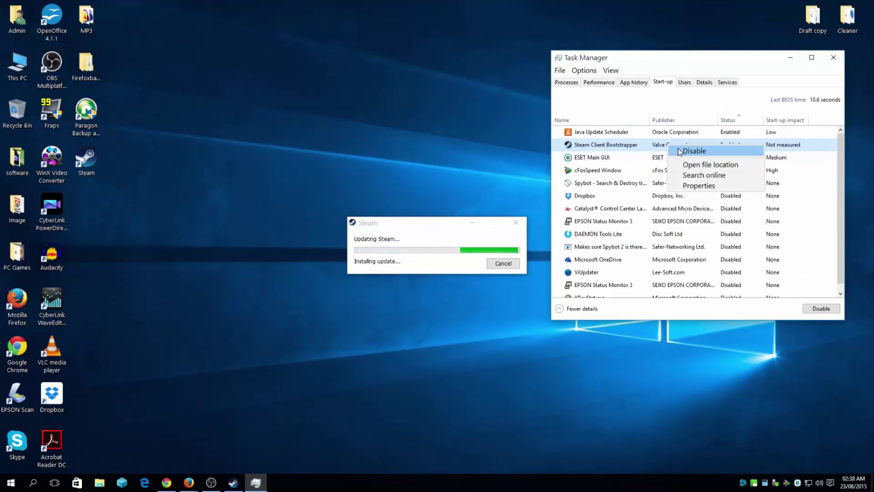
click(692, 150)
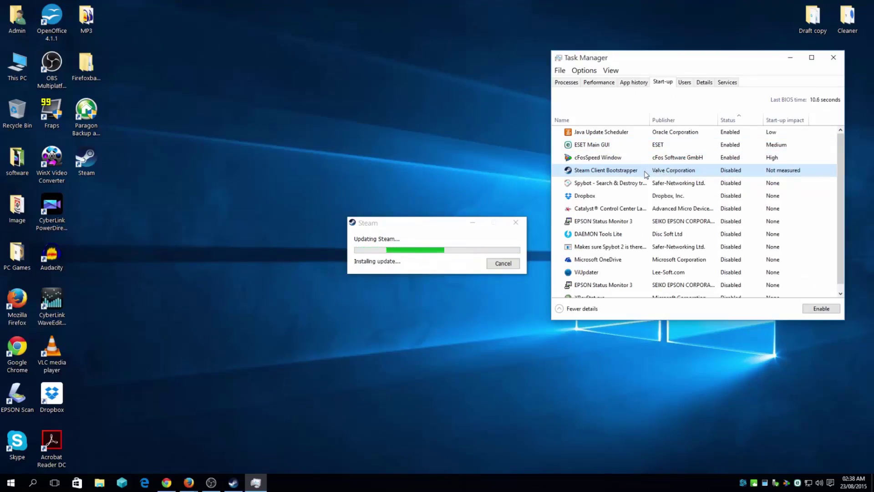
scroll(669, 255, down, 1)
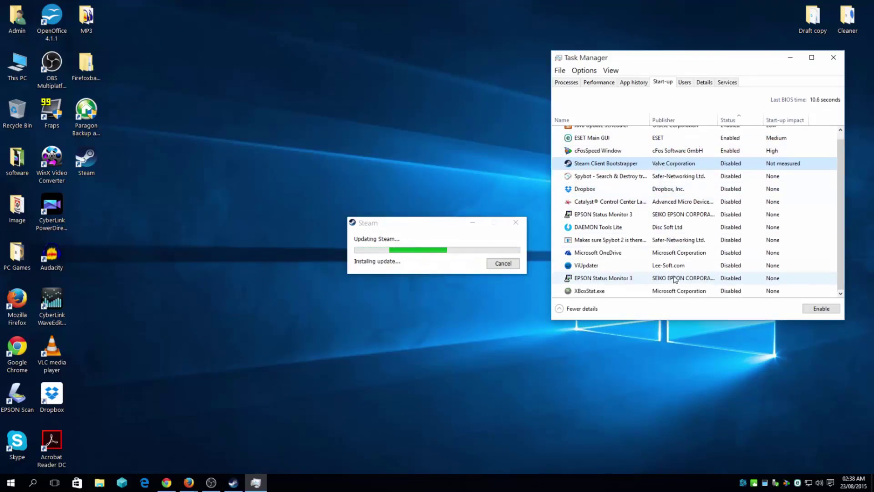
scroll(697, 274, up, 1)
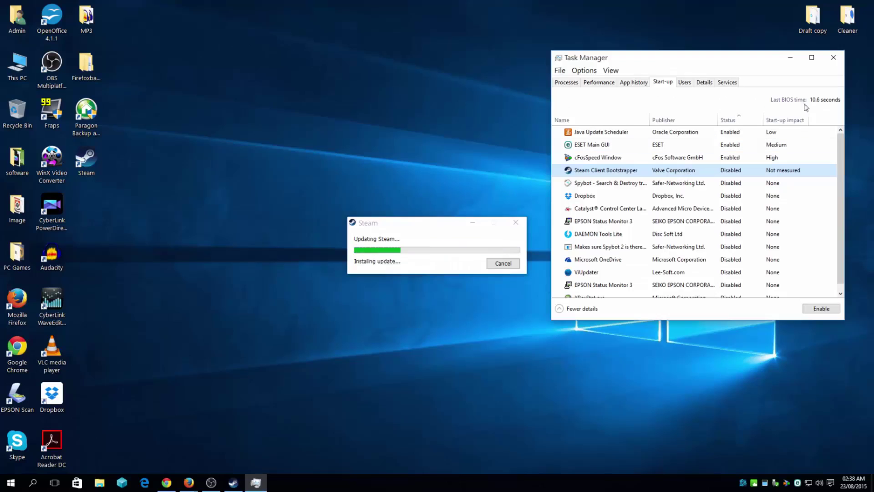
click(837, 58)
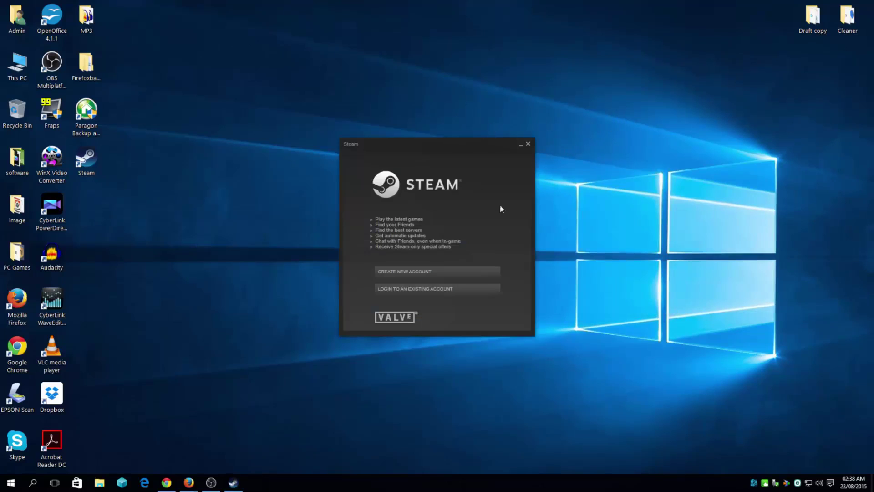
Log in to the existing Steam account with its account name and password
click(463, 293)
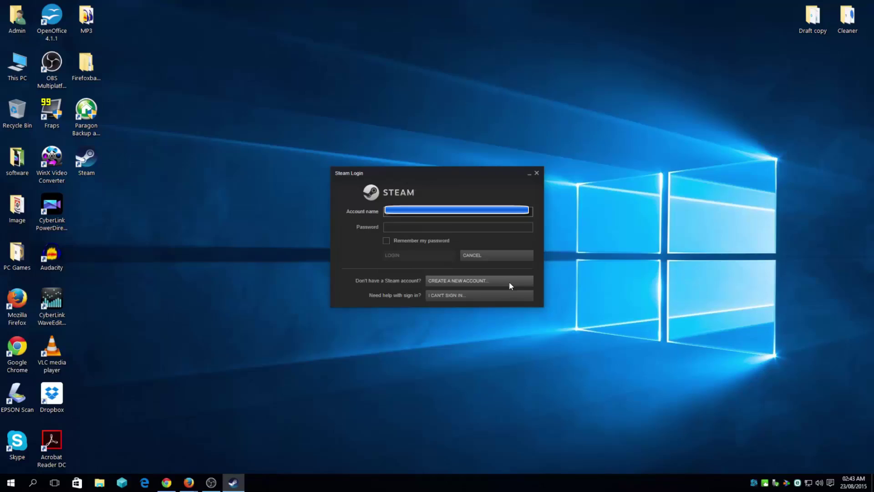
key(Tab)
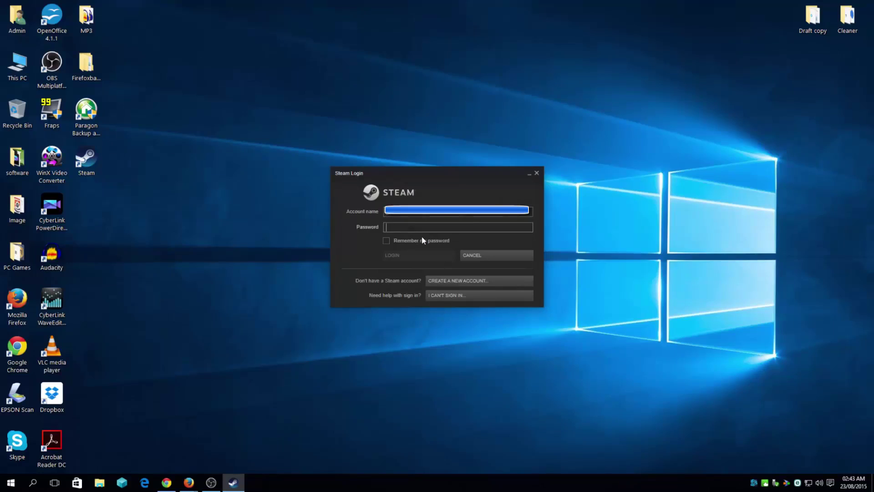
text(••••••••••••••)
key(Return)
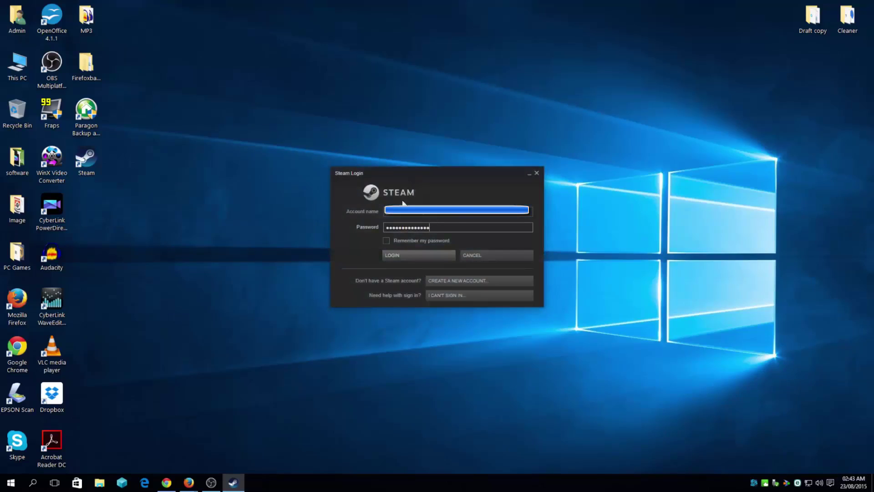
click(394, 258)
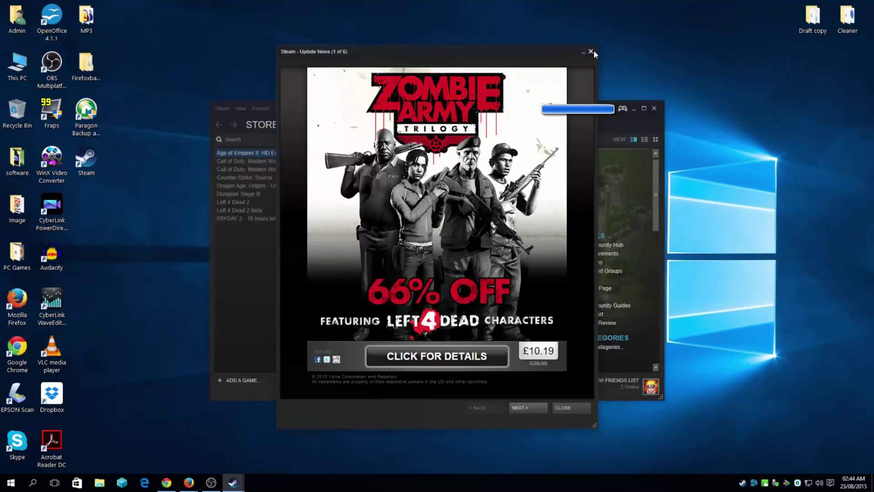
Close the Update News popup to reveal the Age of Empires II: HD Edition Library page
click(591, 51)
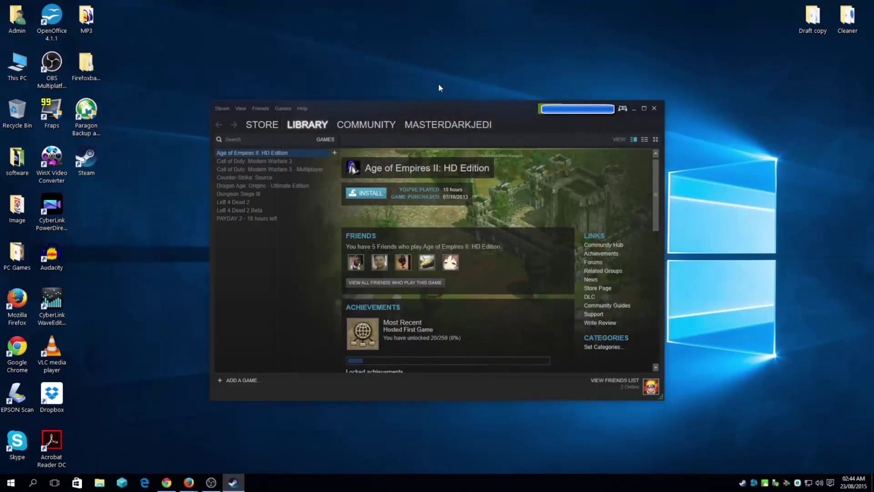